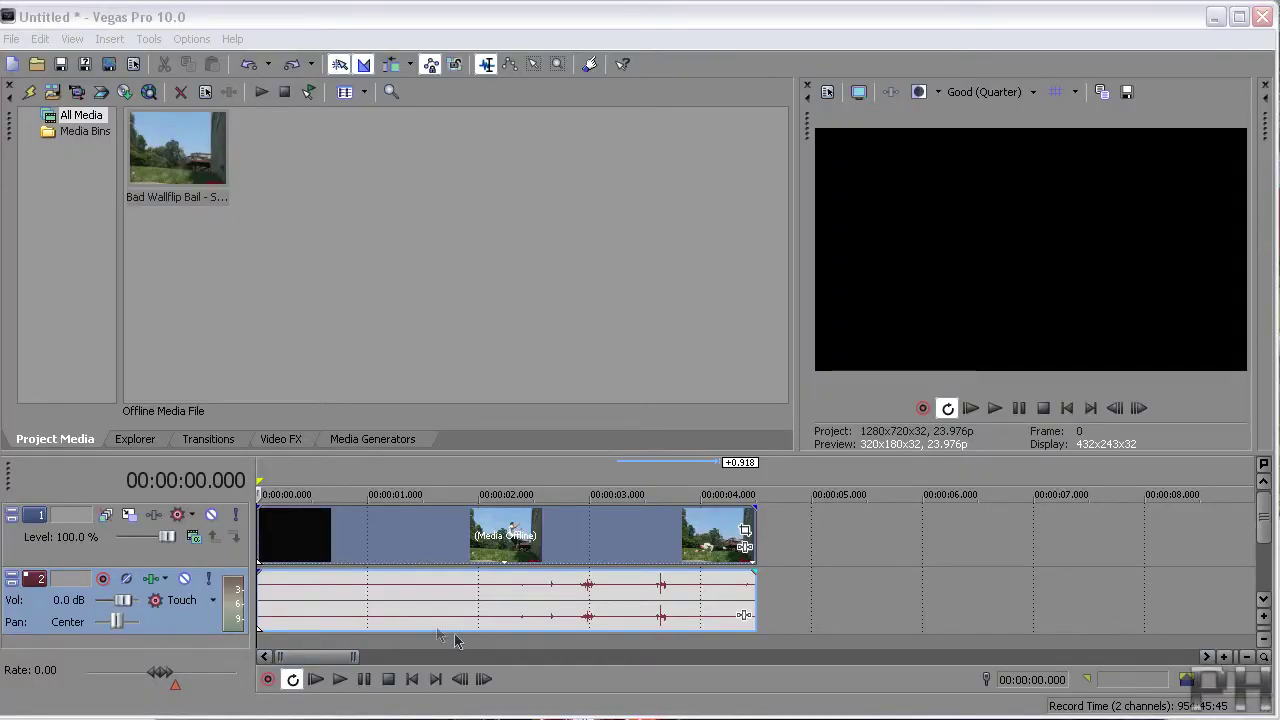
Place the playhead near the wallflip clip's start so its 480x360 footage shows in the preview.
mouse_move(565, 580)
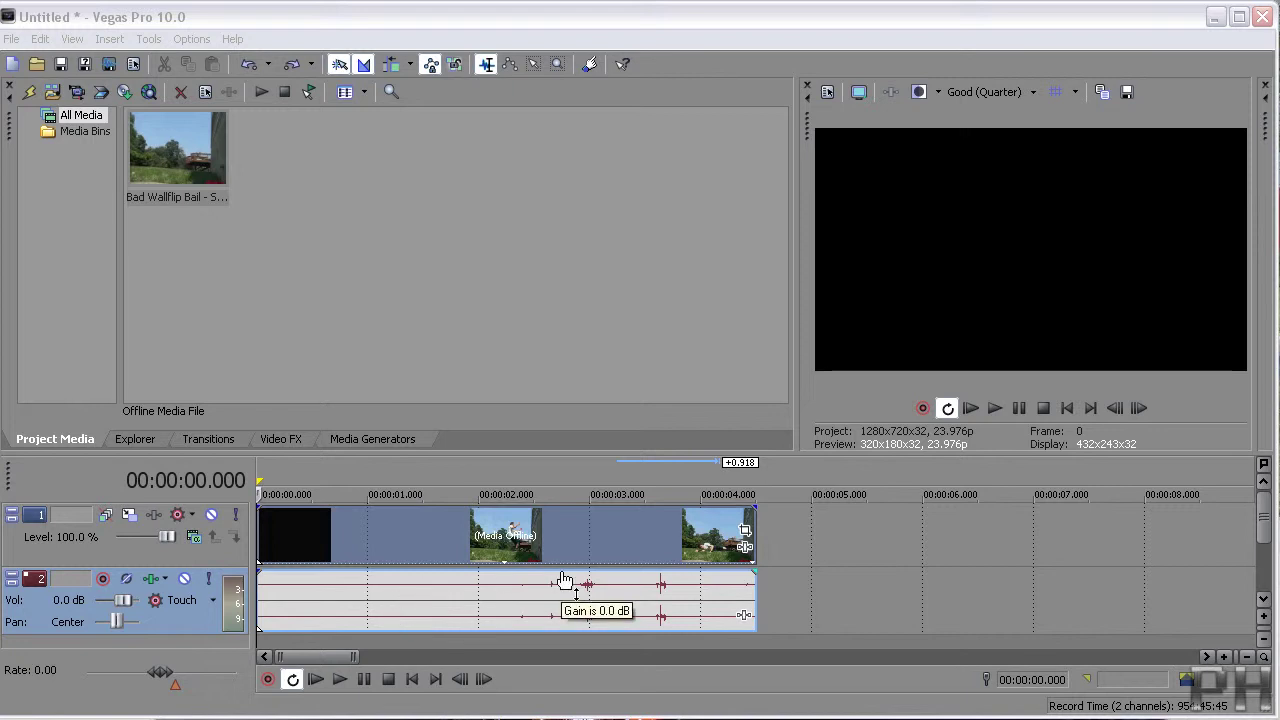
click(281, 535)
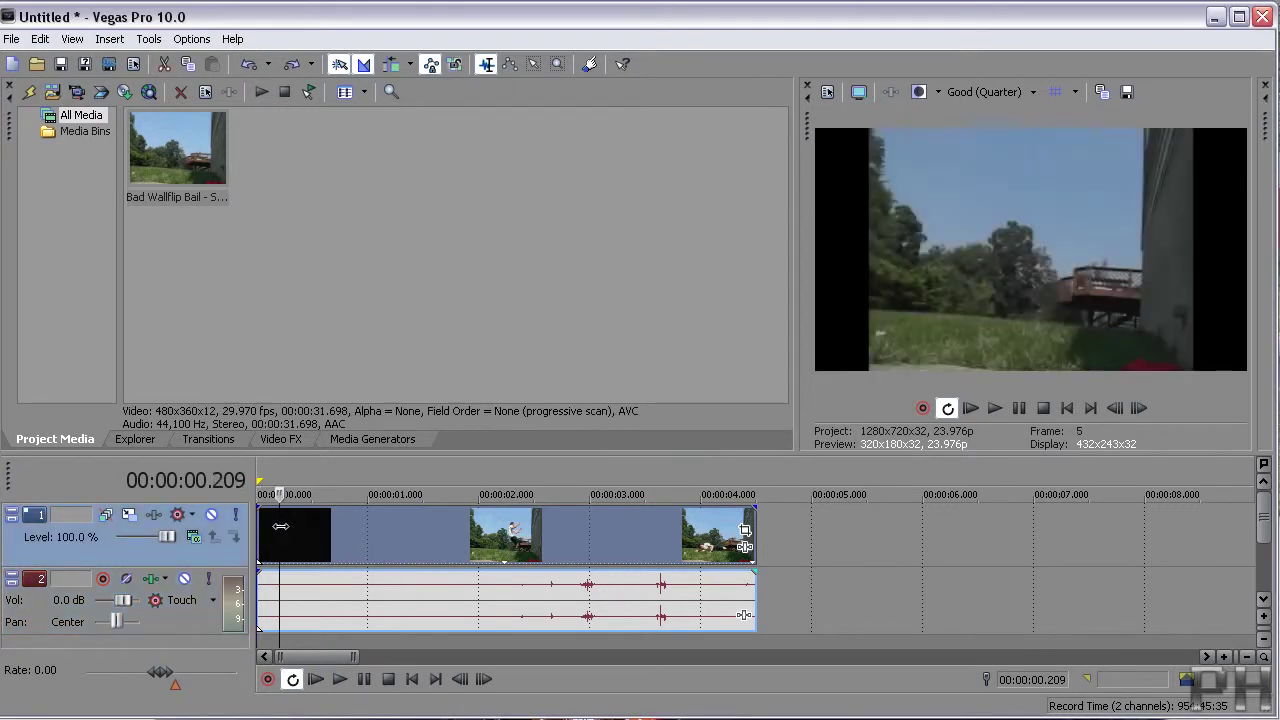
Scrub the clip to 00:00:02.586, where the jump begins, and bring up the Edit menu.
right_click(322, 538)
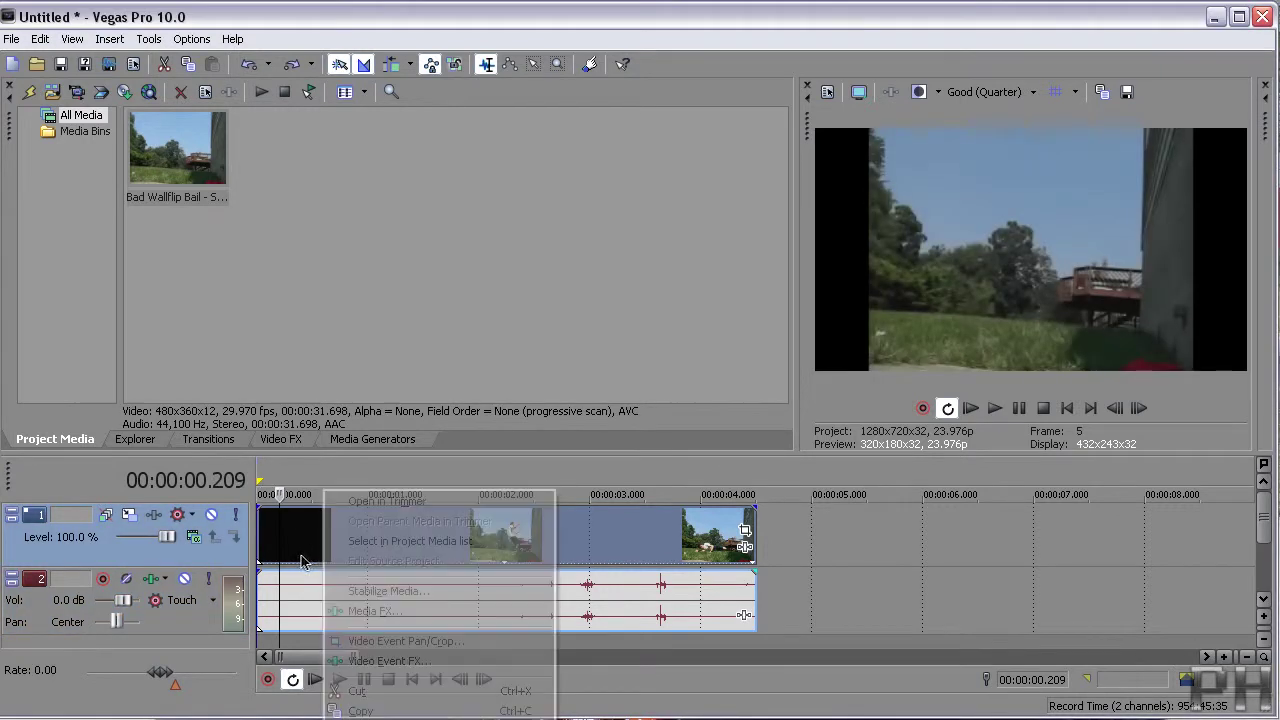
click(303, 550)
drag(308, 556, 704, 547)
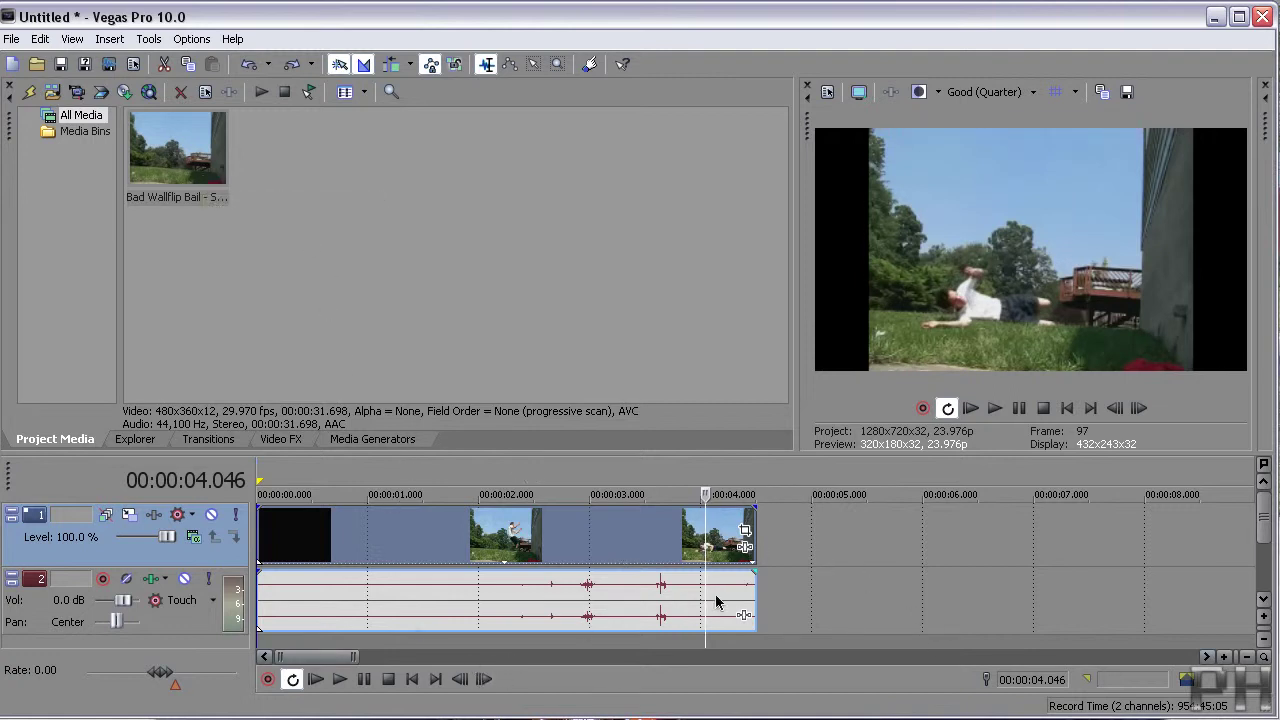
mouse_move(708, 598)
mouse_down()
mouse_move(258, 600)
mouse_move(494, 592)
mouse_move(542, 568)
mouse_up()
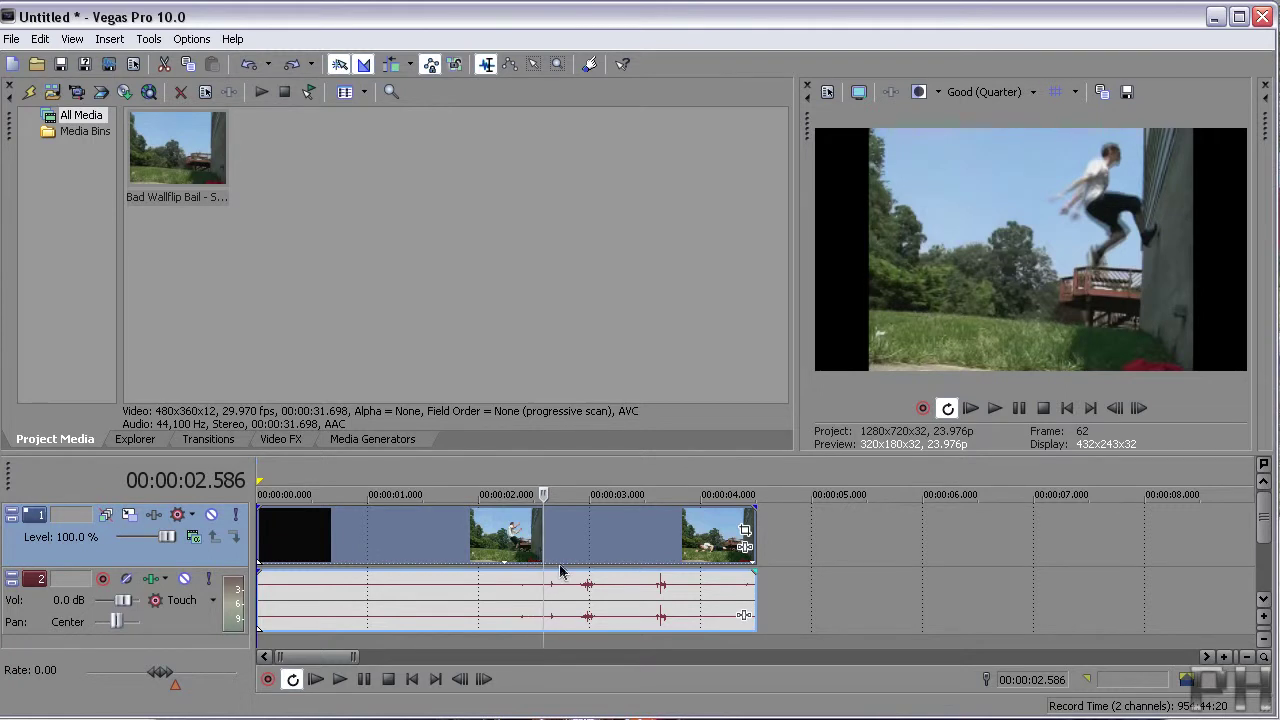
click(40, 39)
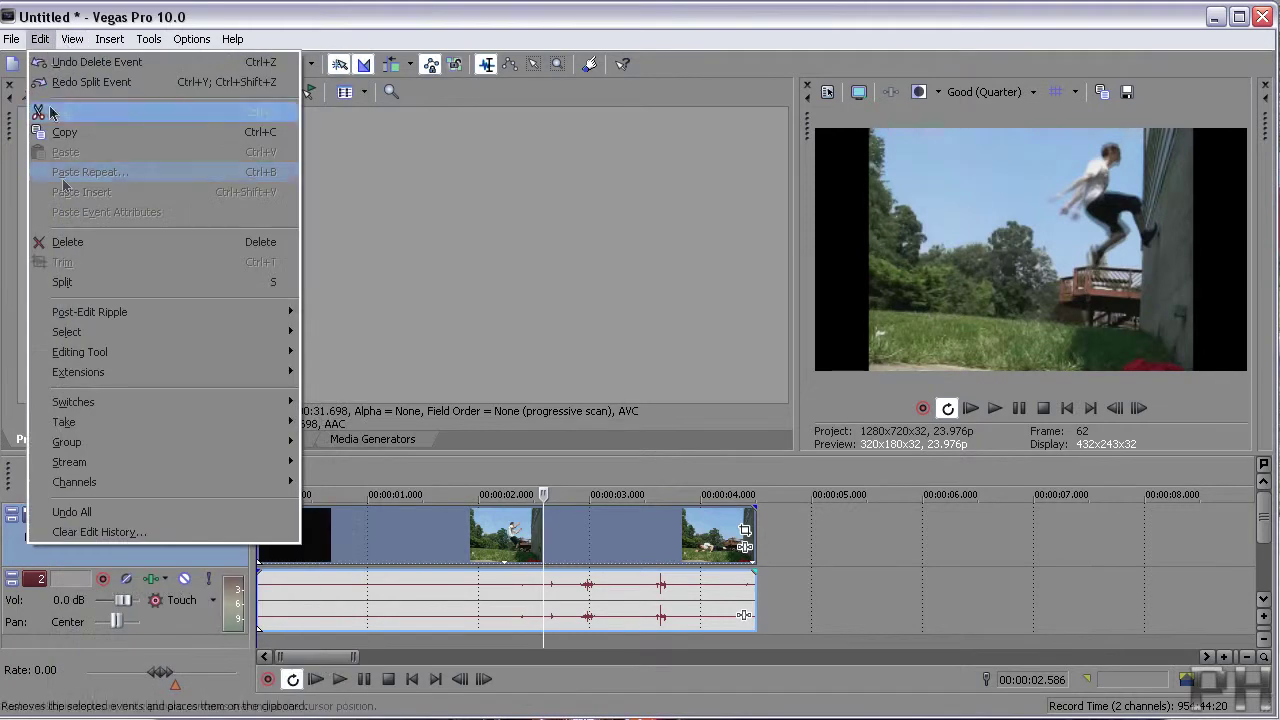
Split the clip at 00:00:02.586, then again at the jump's end, 00:00:03.337.
click(62, 282)
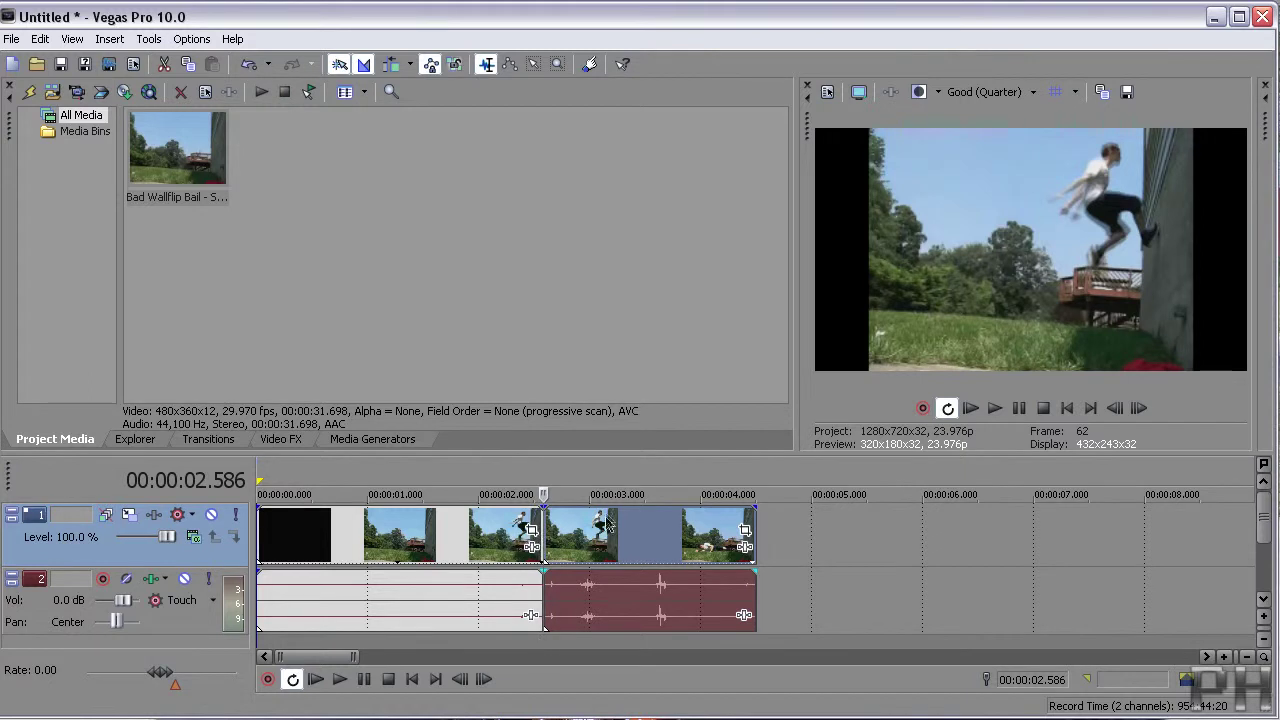
key(space)
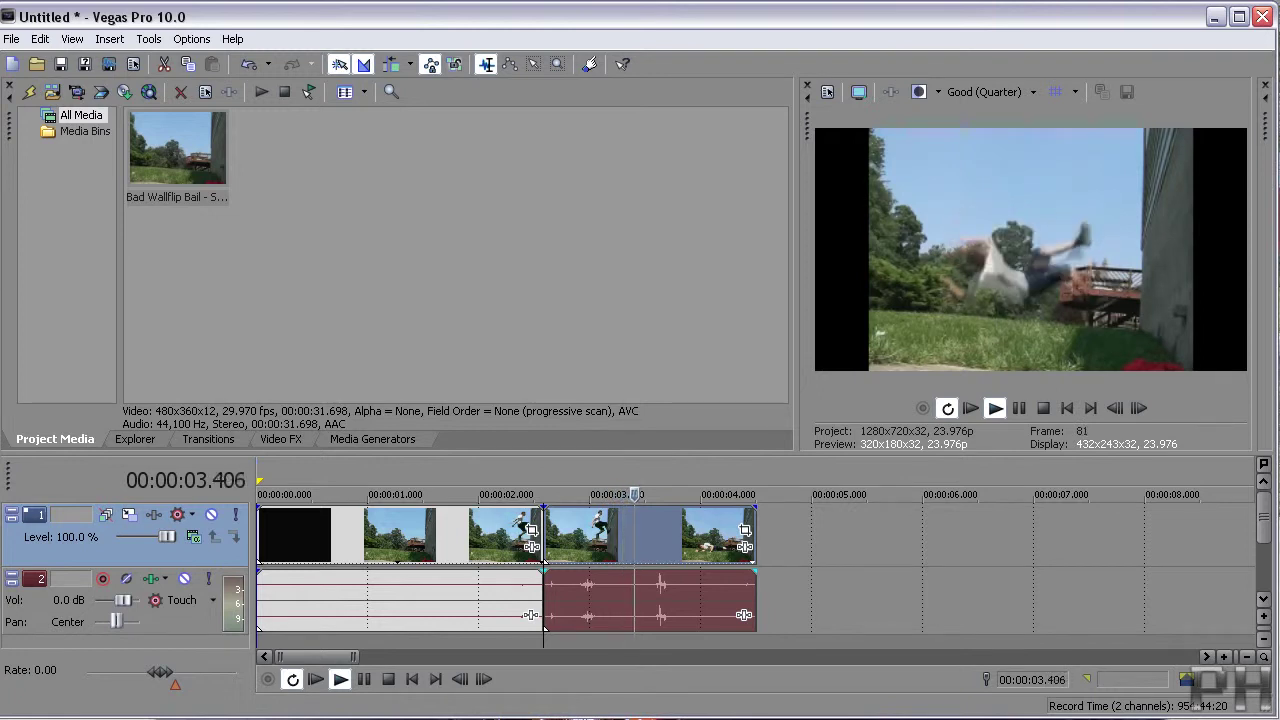
drag(636, 494, 497, 494)
drag(500, 641, 628, 622)
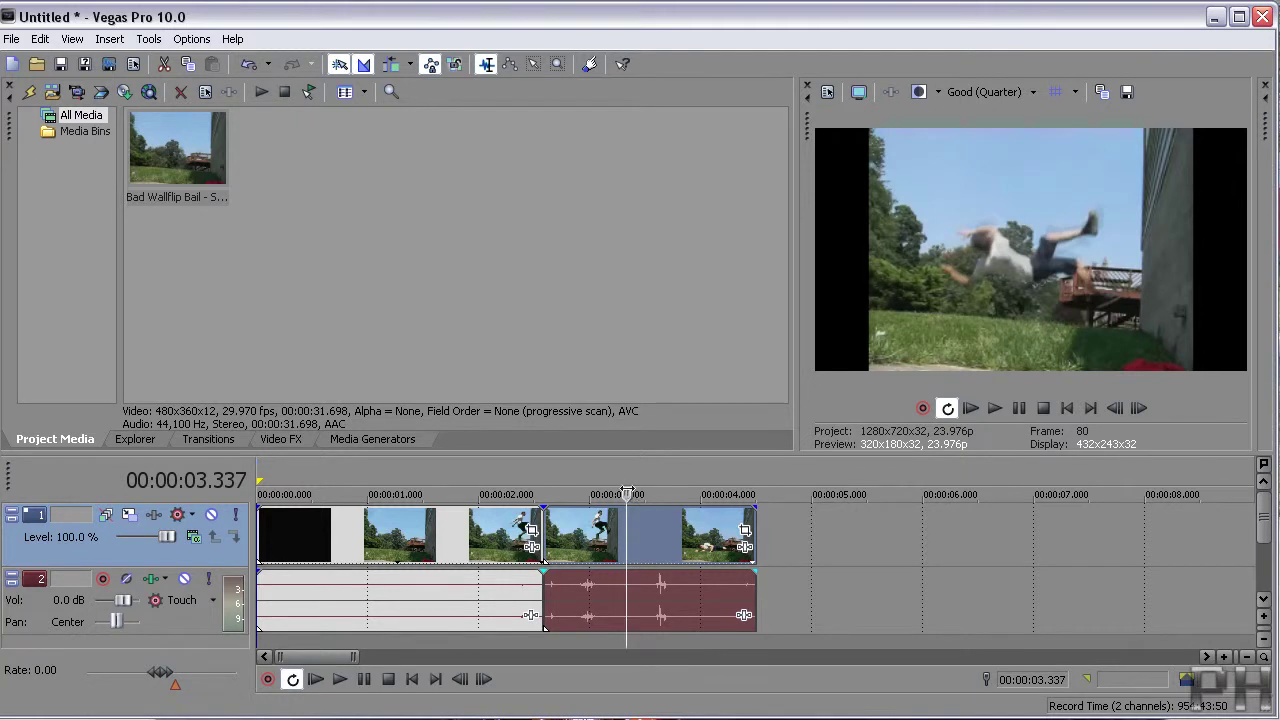
click(40, 39)
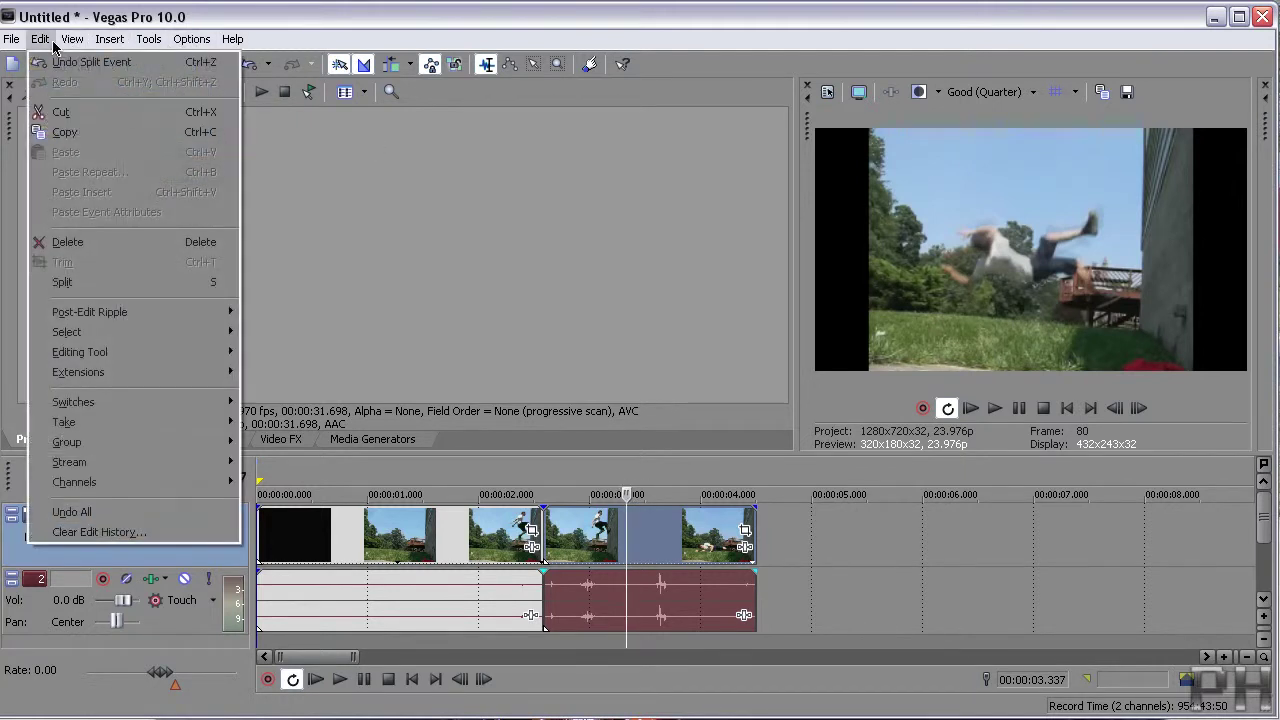
click(107, 284)
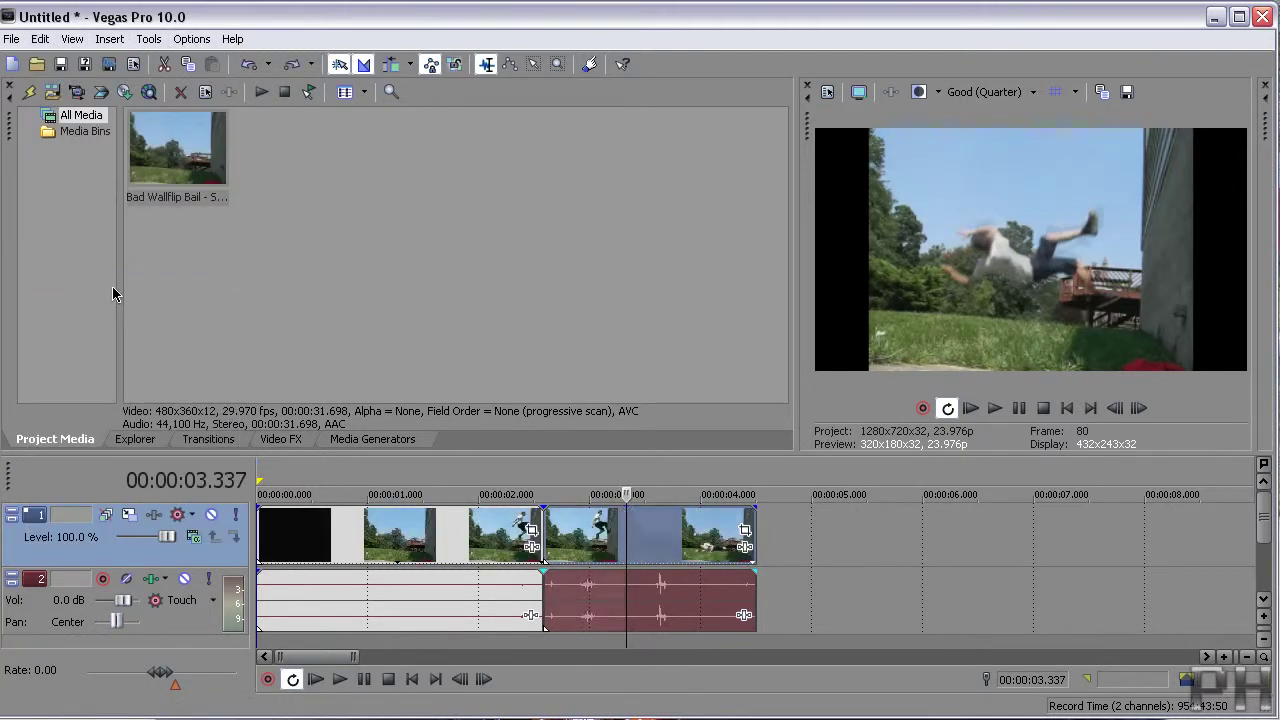
Move the post-jump event out past 00:00:07, keeping the first two events together.
click(571, 598)
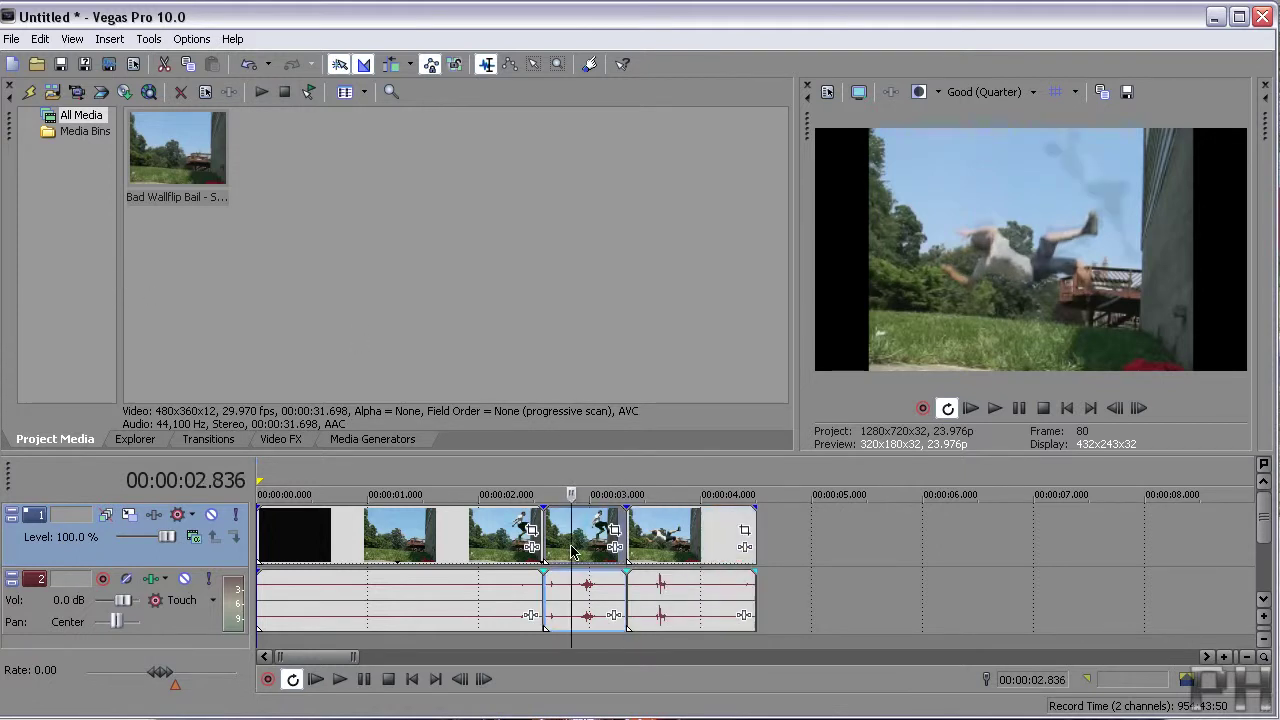
mouse_move(663, 549)
mouse_down()
mouse_move(743, 549)
mouse_move(676, 570)
mouse_up()
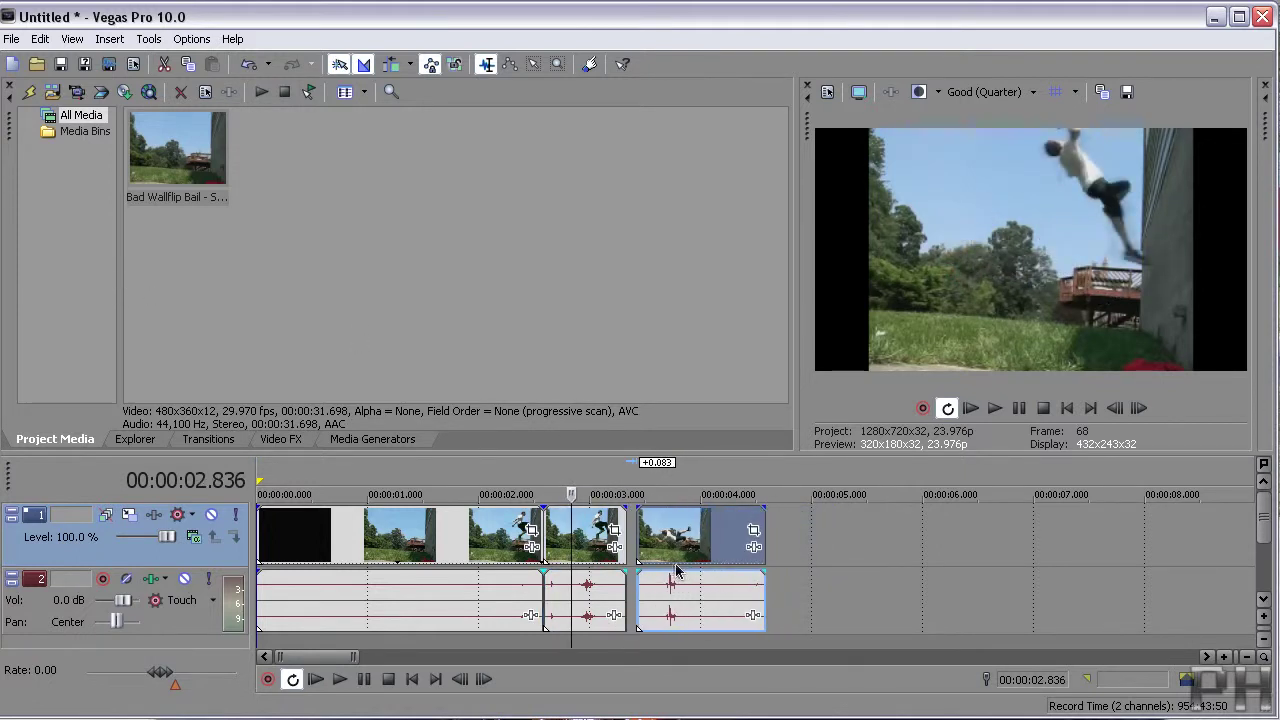
click(465, 560)
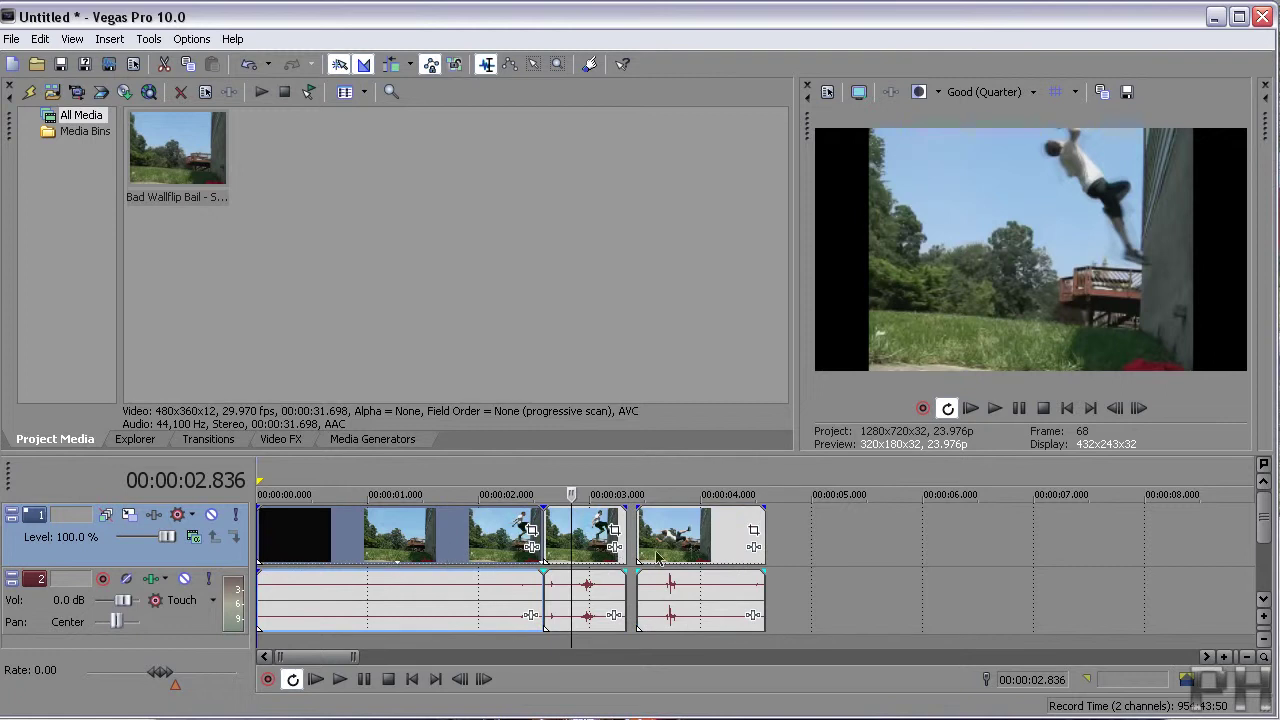
drag(657, 557, 757, 557)
drag(590, 550, 674, 550)
mouse_move(497, 547)
mouse_down()
mouse_move(557, 547)
mouse_move(482, 549)
mouse_up()
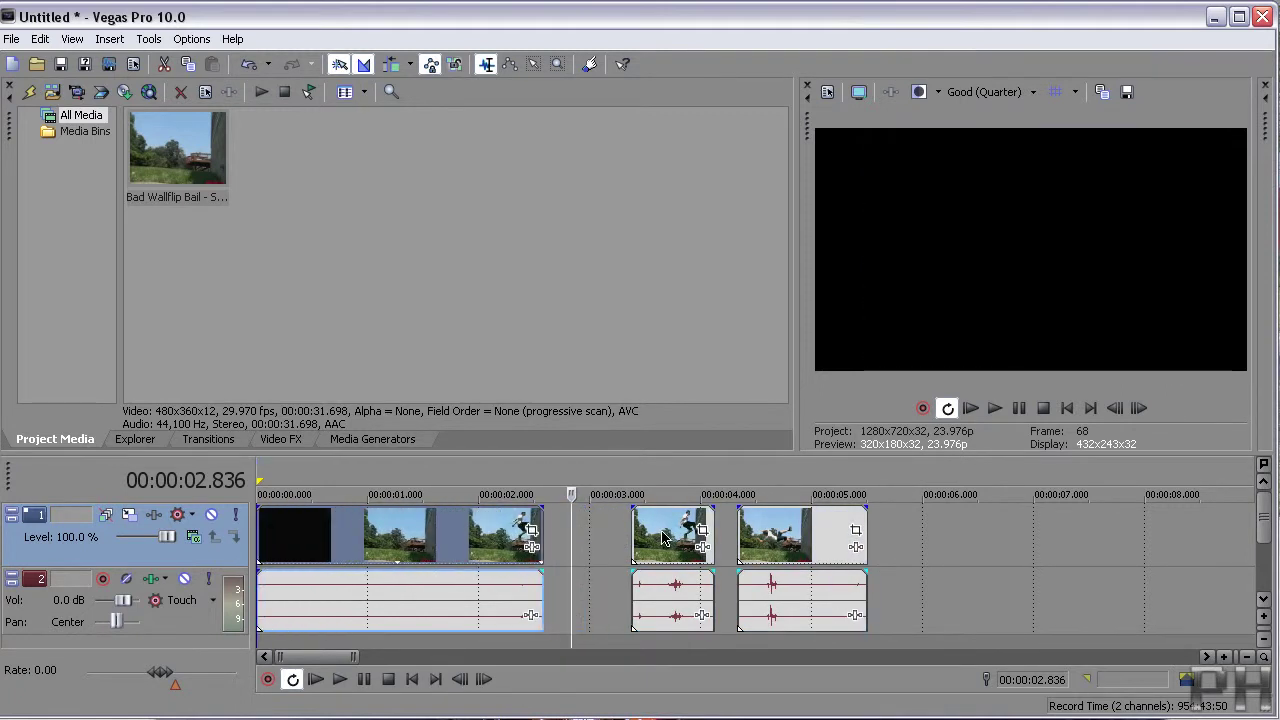
drag(662, 553, 574, 553)
drag(766, 553, 659, 555)
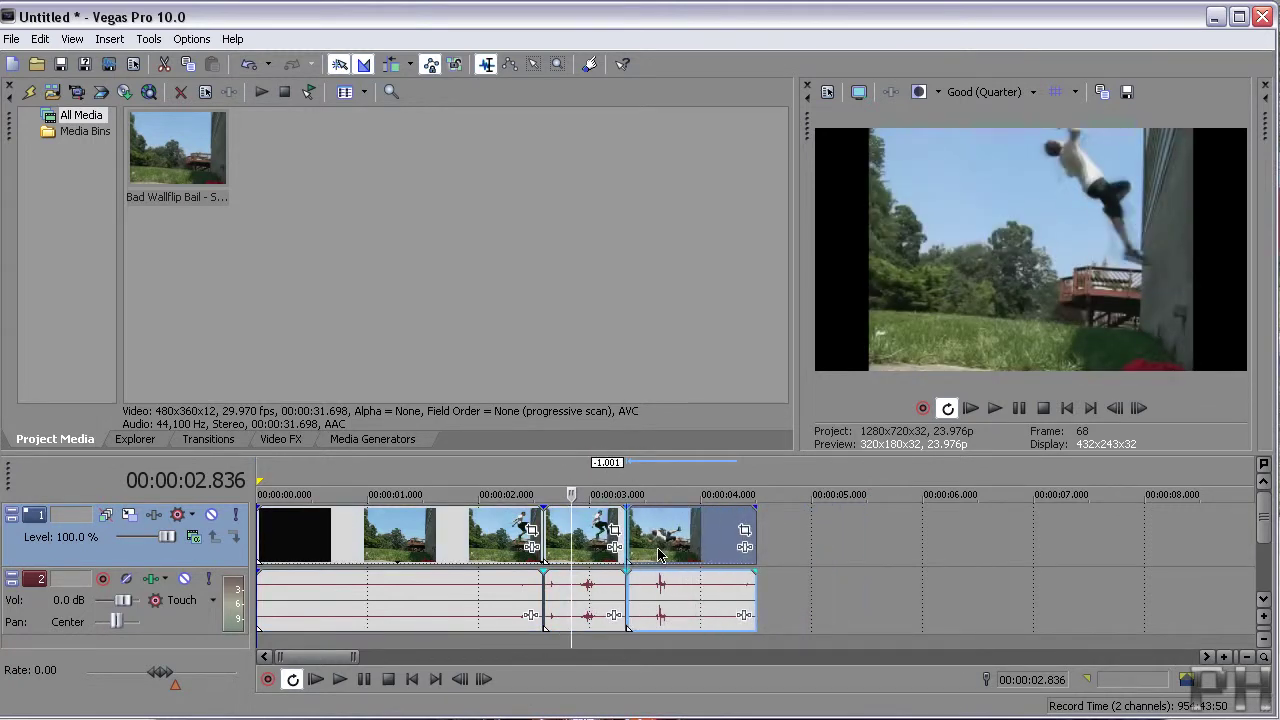
drag(658, 555, 1096, 505)
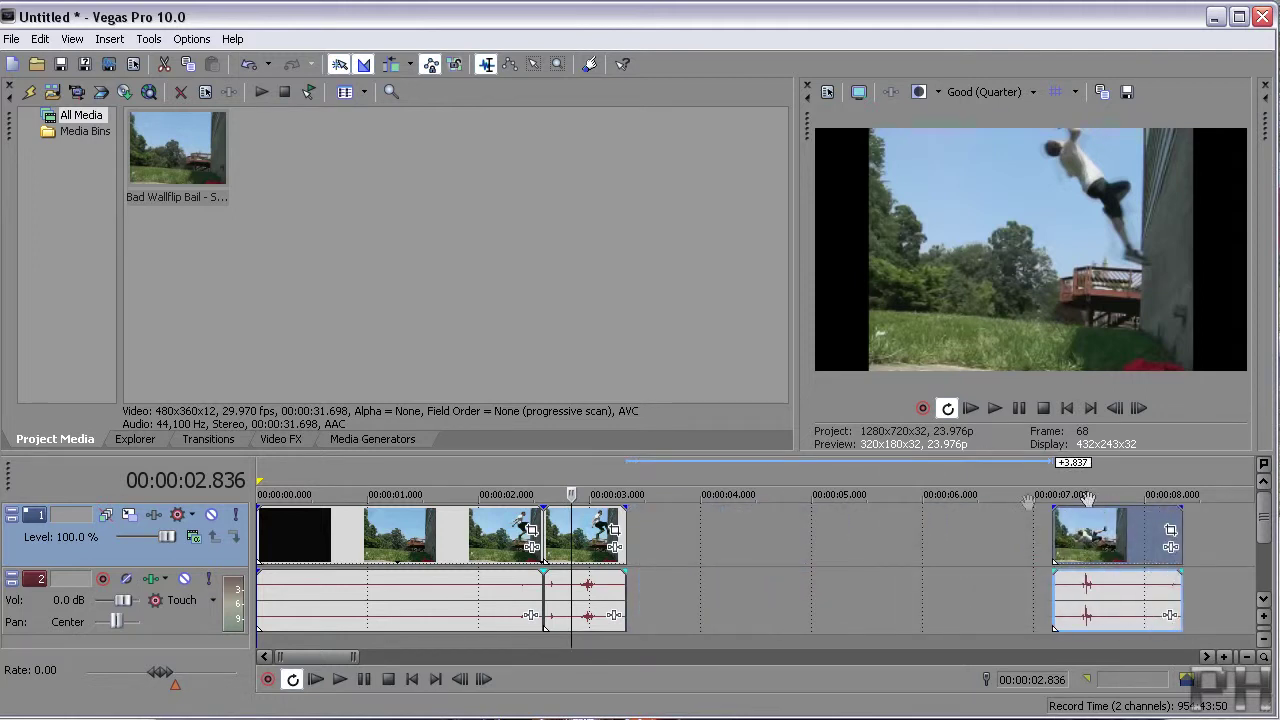
Select the middle jump event and park the playhead inside it at 00:00:03.045.
click(620, 530)
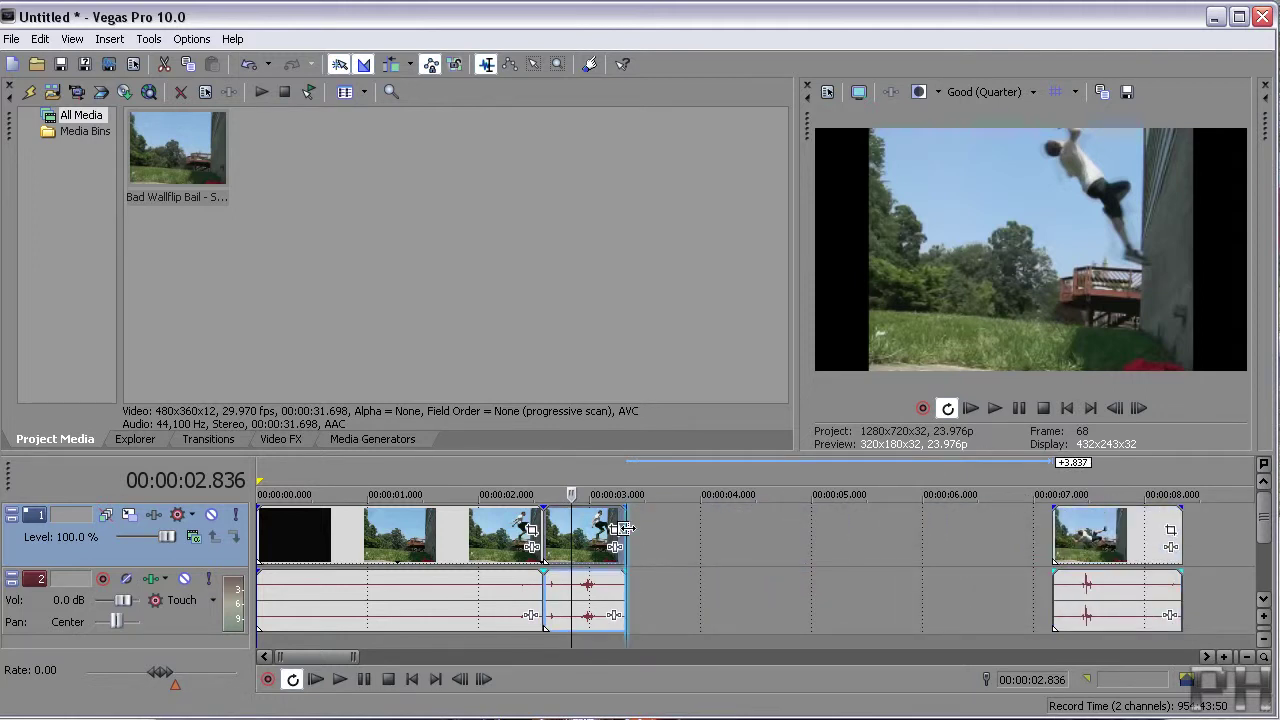
click(624, 528)
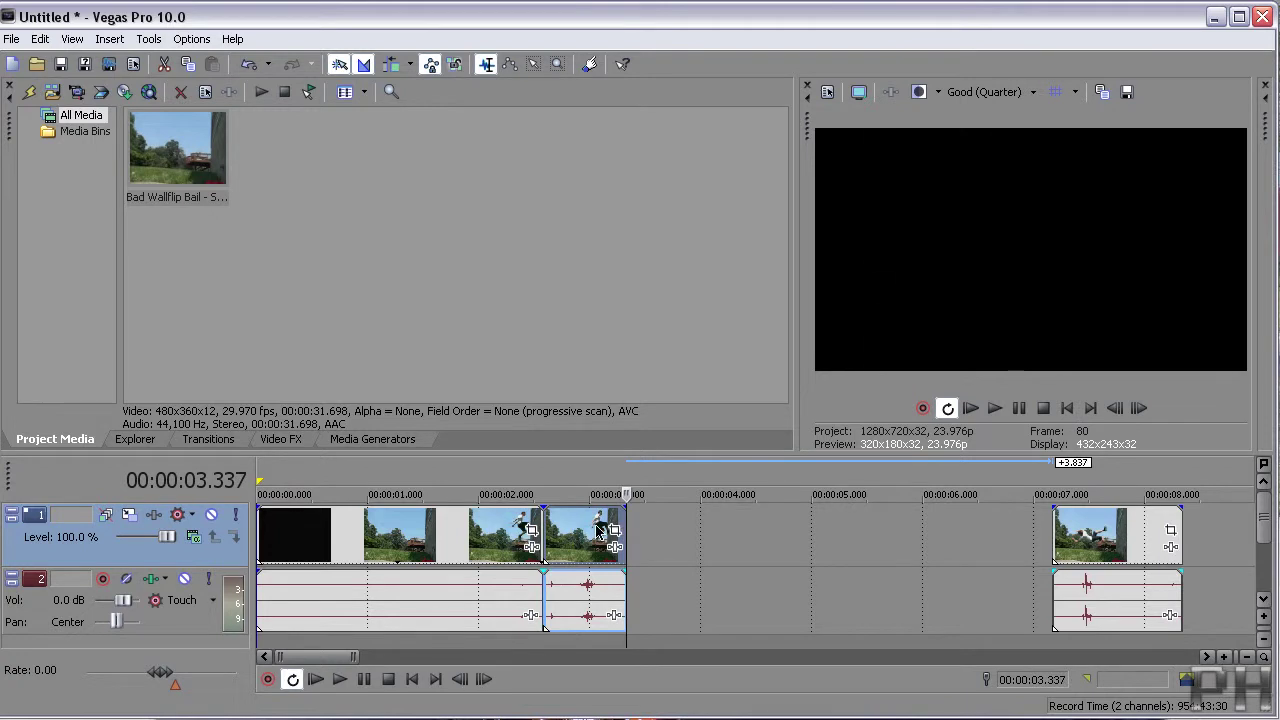
click(595, 528)
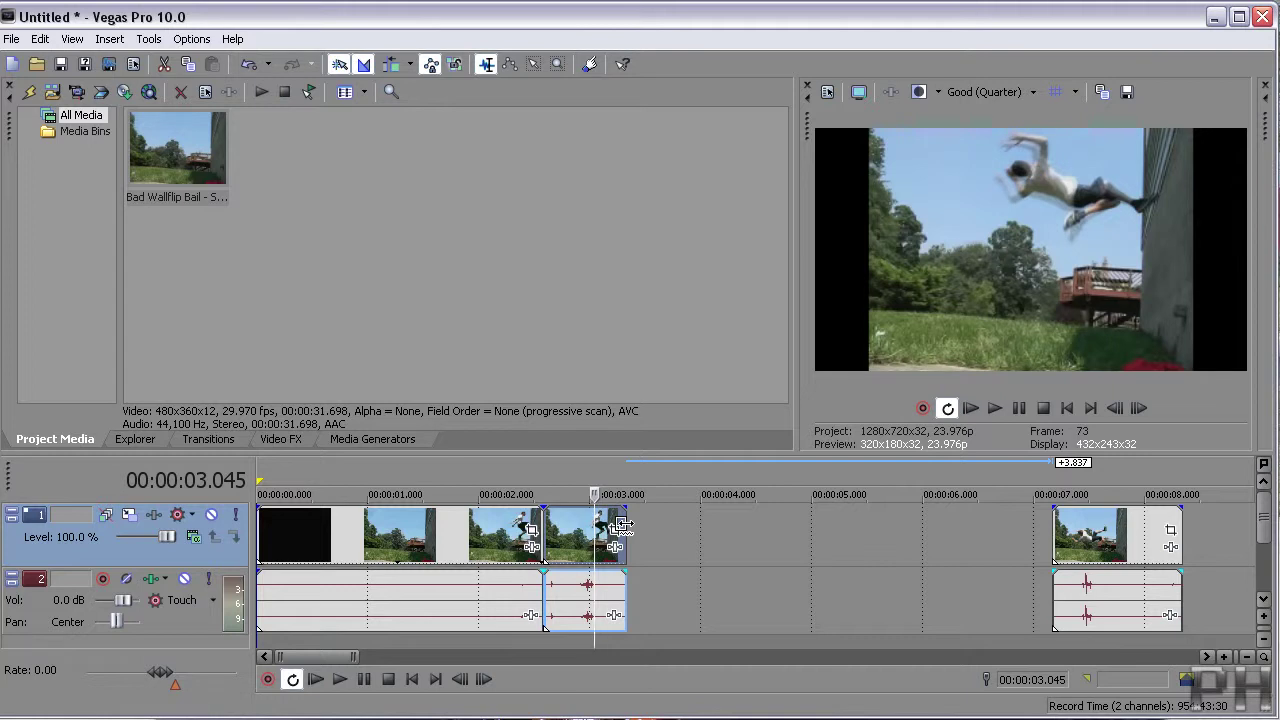
Ctrl-drag the jump event's right edge to about 00:00:05.589, time-stretching it into slow motion.
click(622, 524)
drag(621, 524, 872, 522)
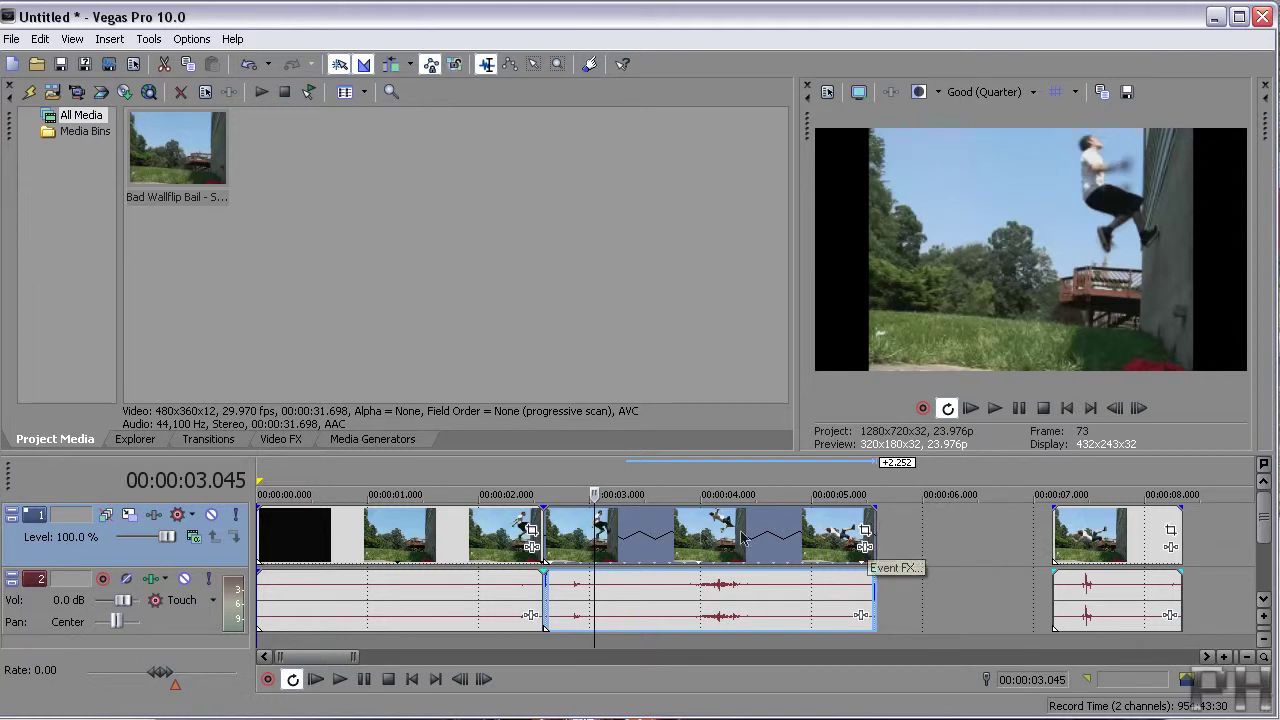
Snap the last event against the slowed jump near 00:00:05.5 and play the edit back.
click(1090, 530)
drag(1090, 530, 855, 525)
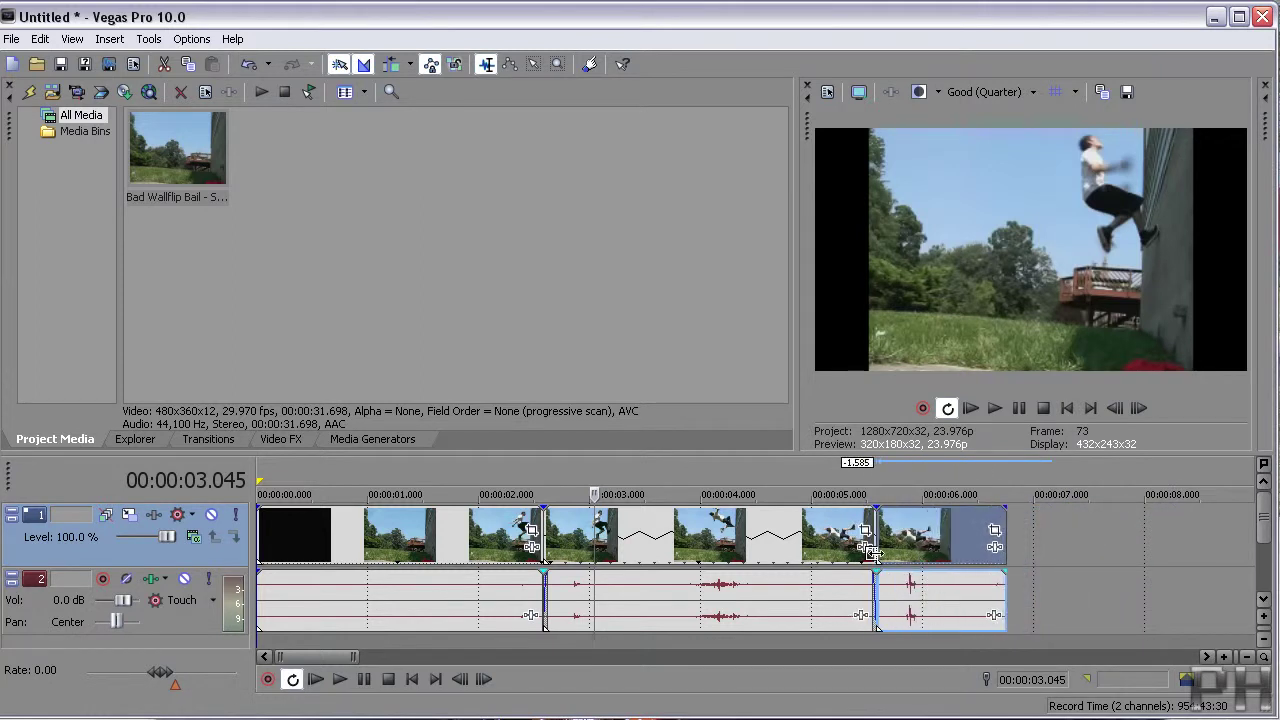
click(314, 680)
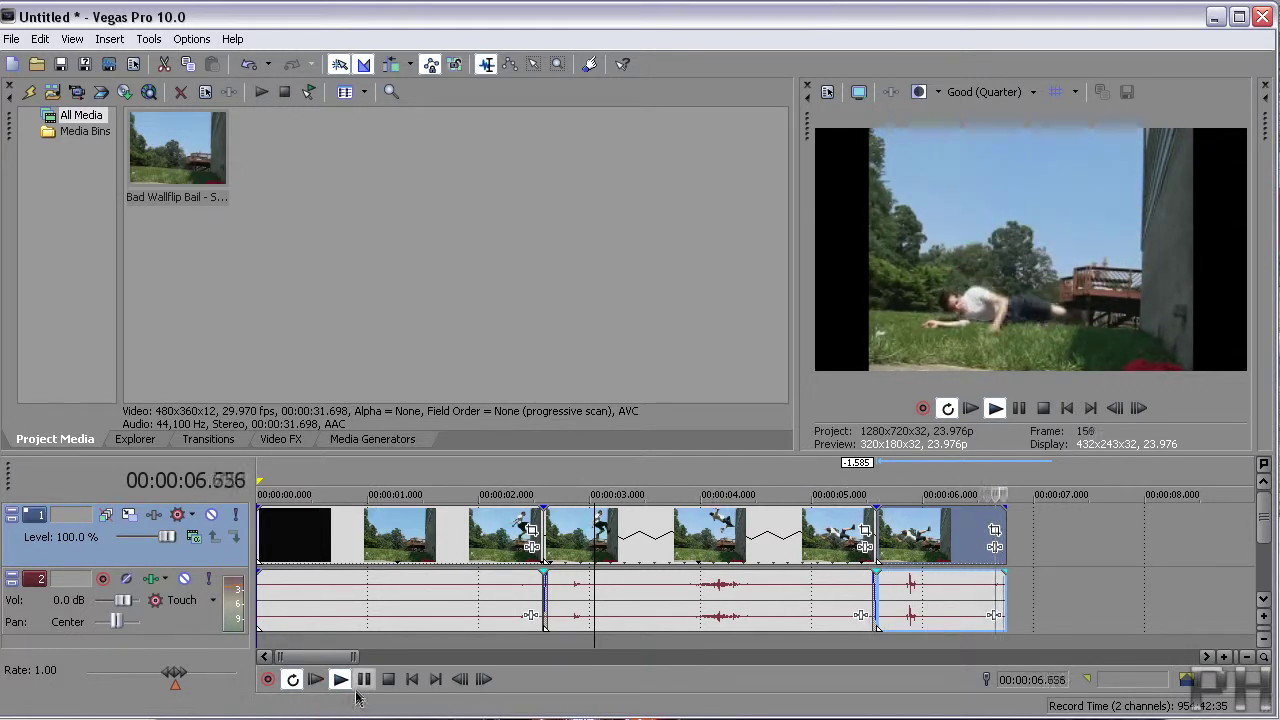
click(388, 680)
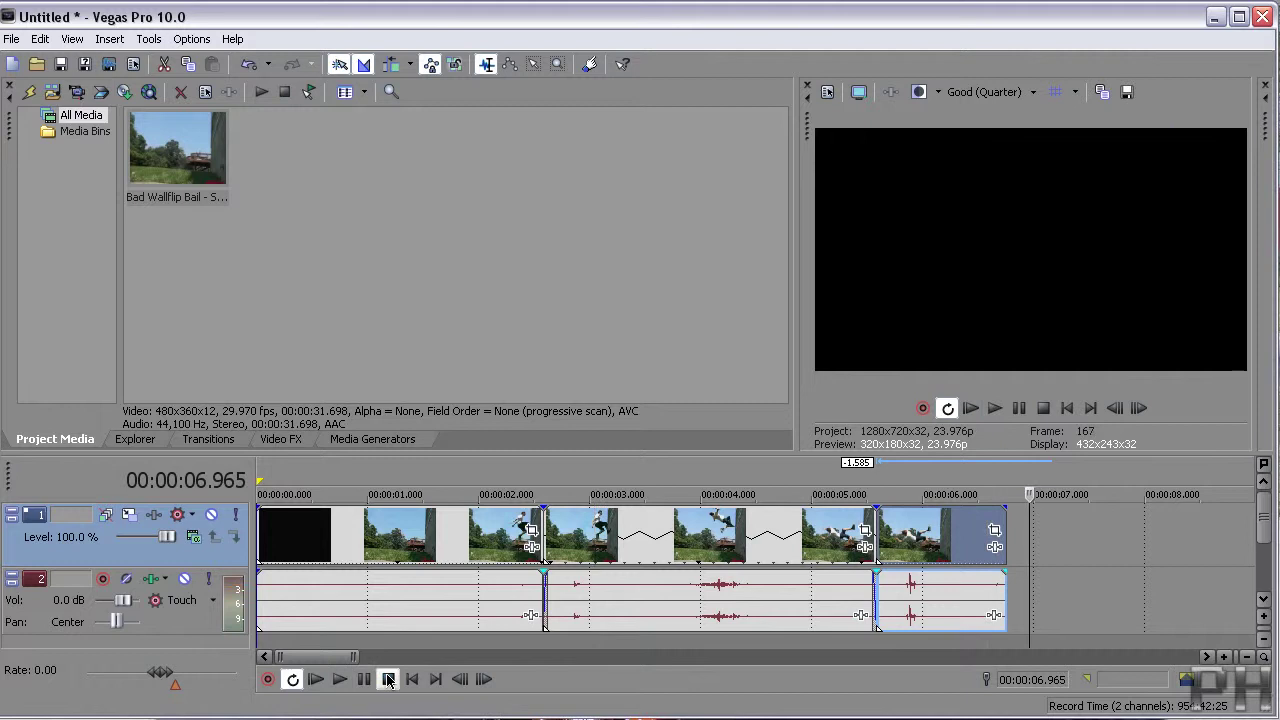
right_click(619, 600)
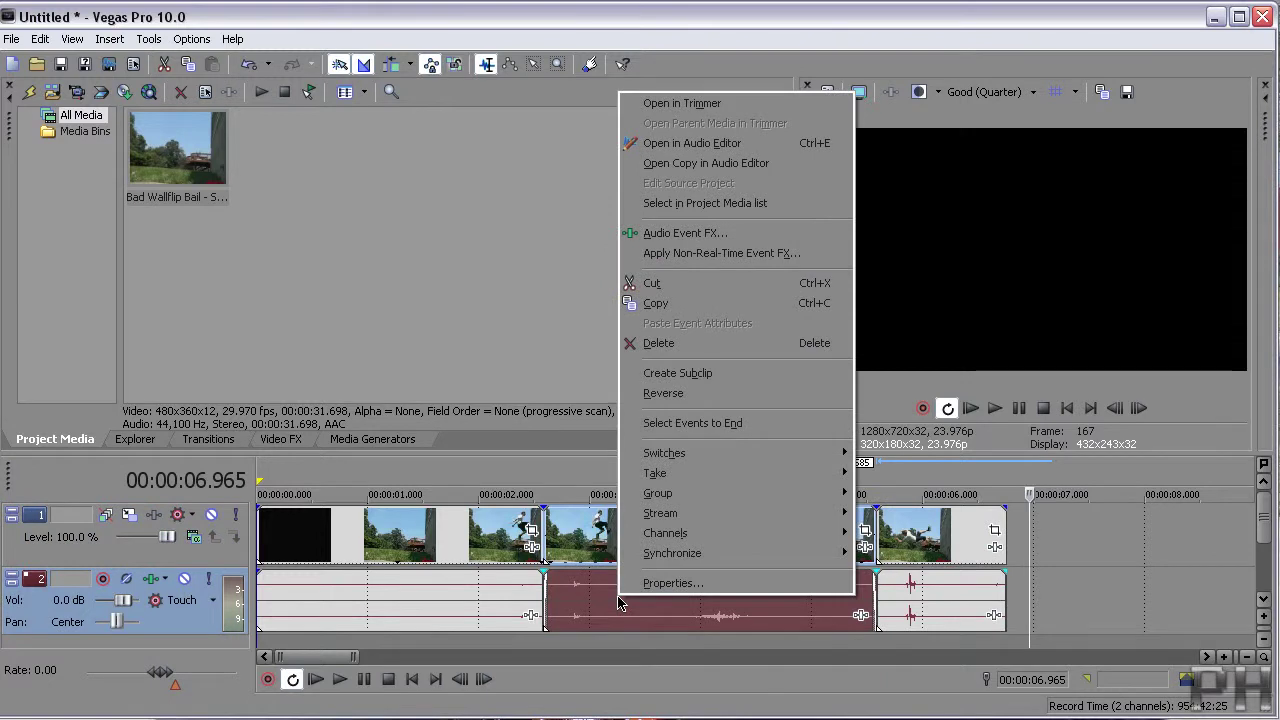
Enable Lock to stretch in the middle audio event's Properties, then replay the edit from the start.
click(643, 584)
click(640, 433)
click(702, 596)
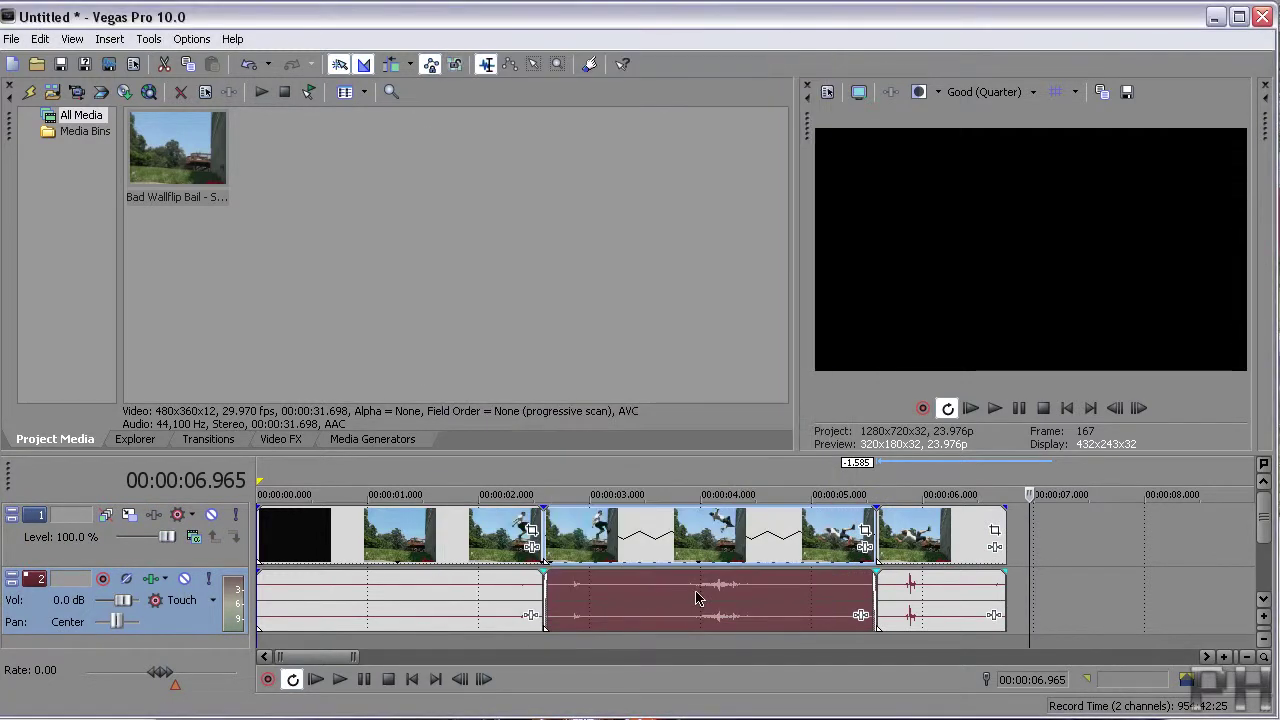
click(308, 681)
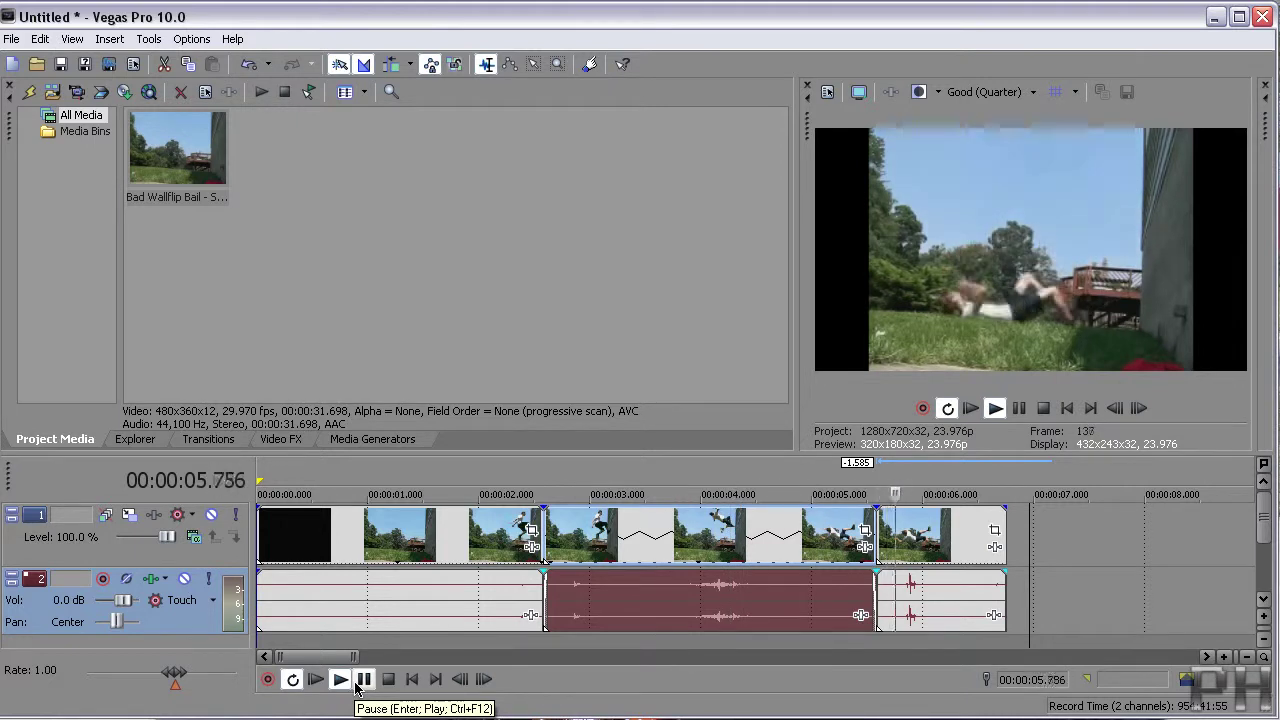
click(365, 681)
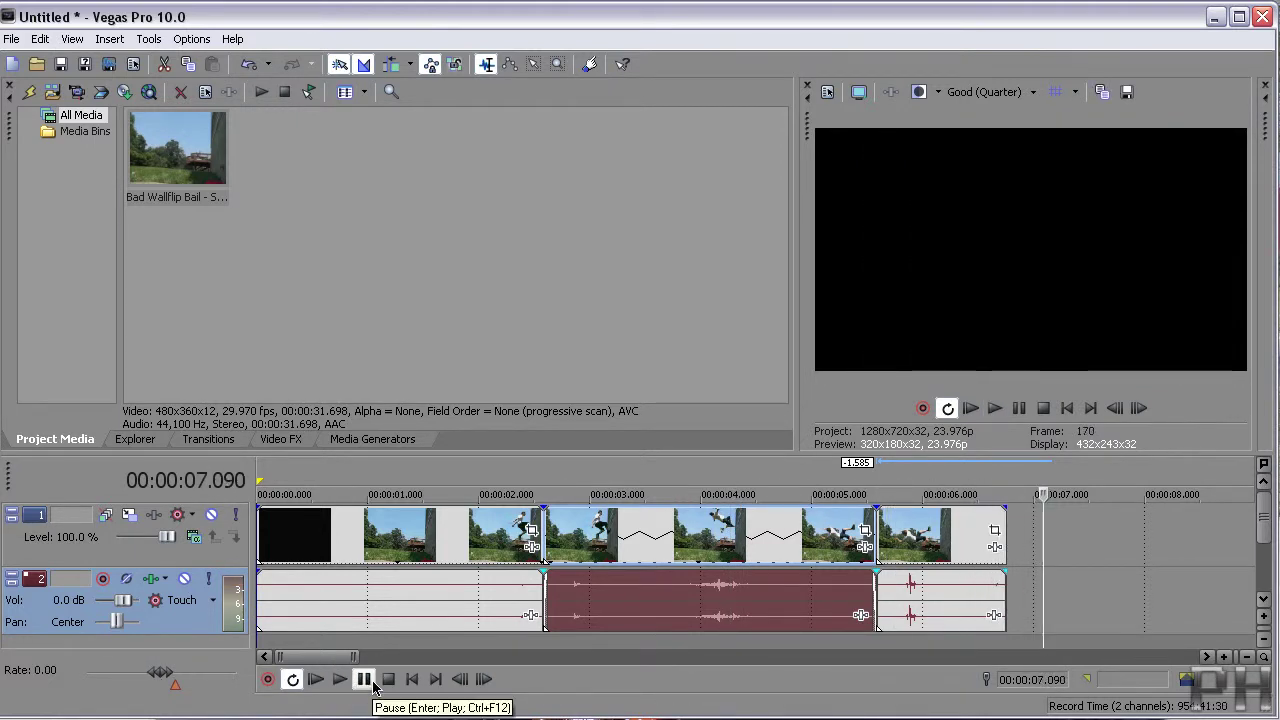